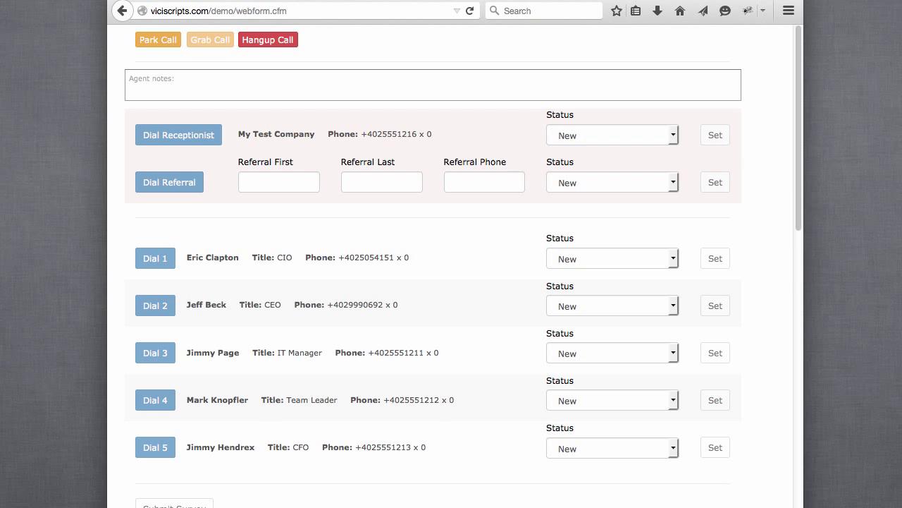
# In the S Series, answer S4 on client systems spending with Don't Know and S5 with the $ 25,000 to 49,999 range
pyautogui.scroll(-12, 524, 450)
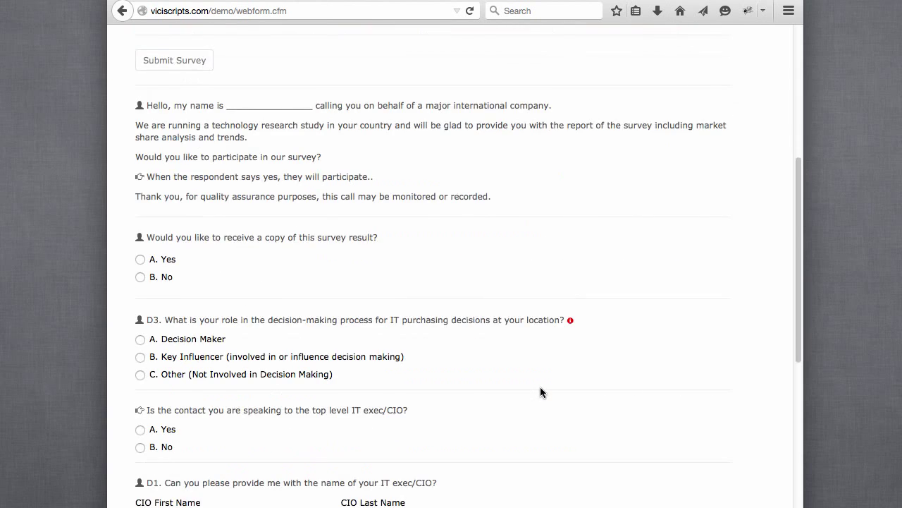
pyautogui.scroll(-8, 541, 392)
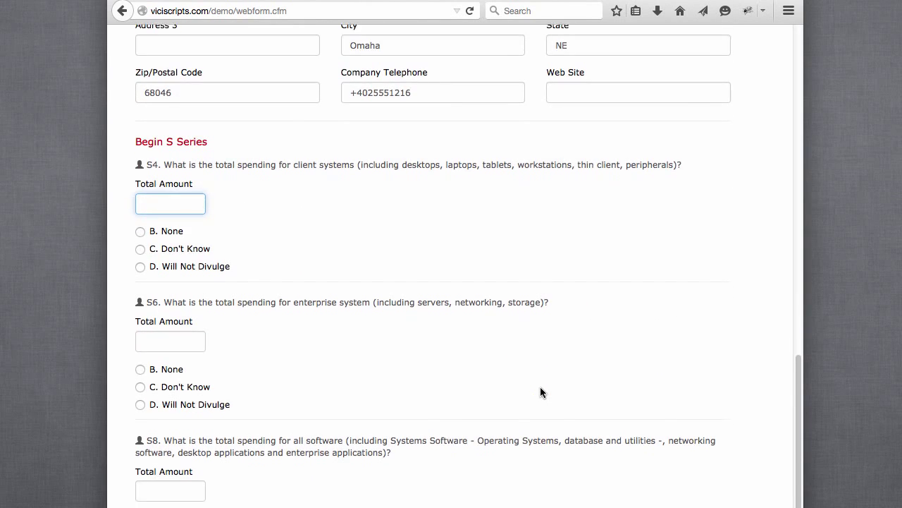
pyautogui.scroll(3, 542, 391)
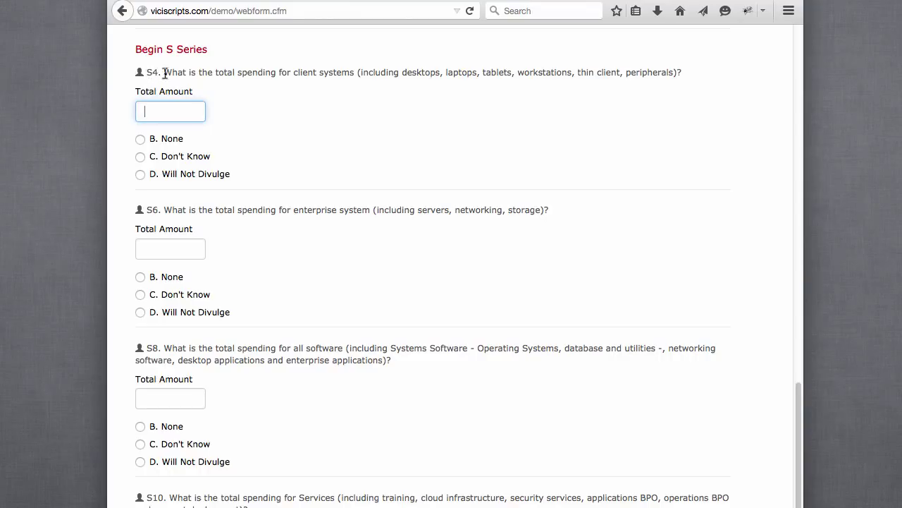
pyautogui.click(194, 158)
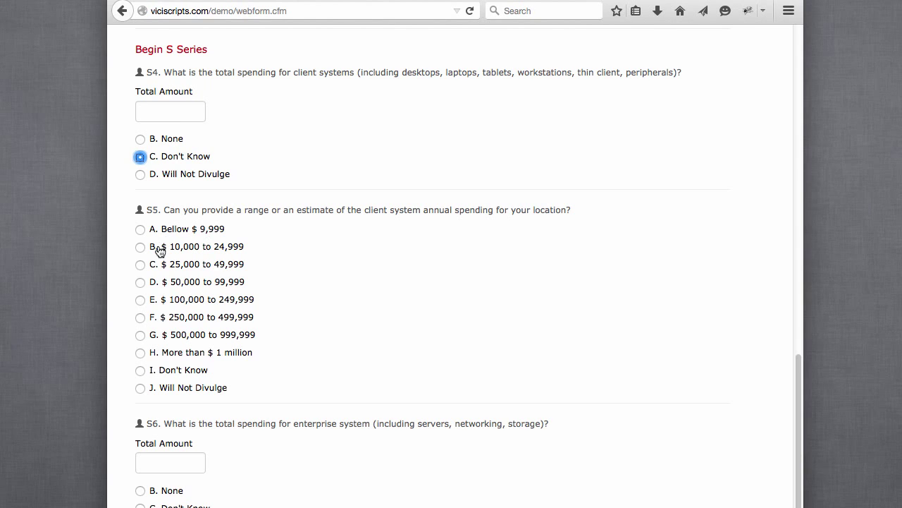
pyautogui.click(141, 264)
# Enter 4564 as the total amount for question S4 on client systems spending
pyautogui.click(176, 110)
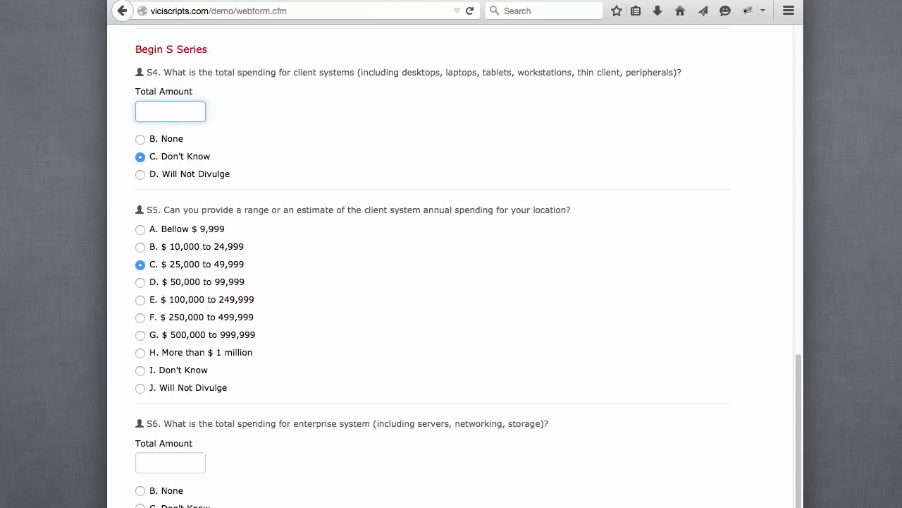
pyautogui.write('4564')
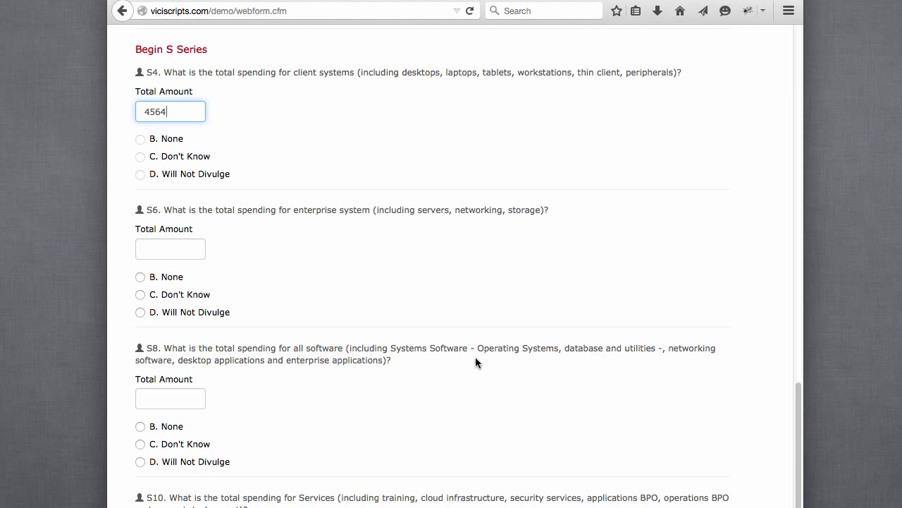
pyautogui.scroll(15, 475, 358)
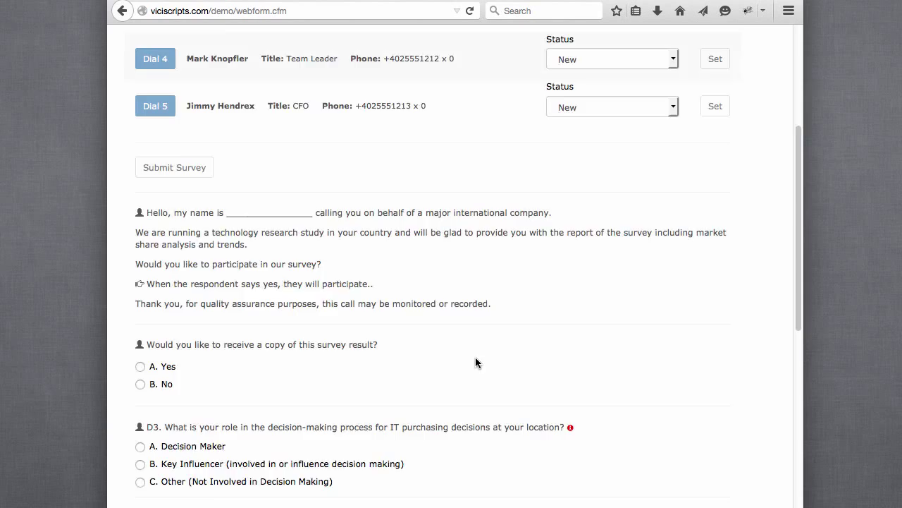
pyautogui.scroll(5, 475, 362)
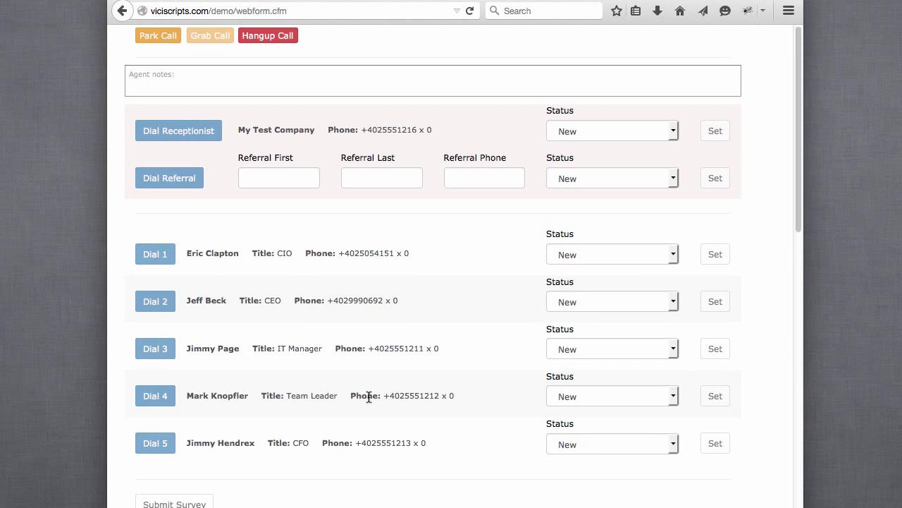
pyautogui.scroll(-5, 368, 396)
pyautogui.scroll(-3, 394, 414)
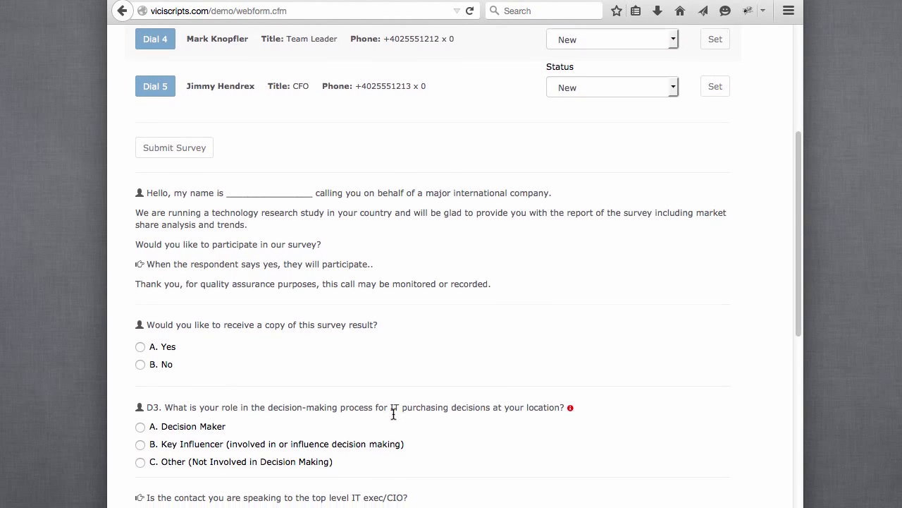
pyautogui.scroll(8, 394, 416)
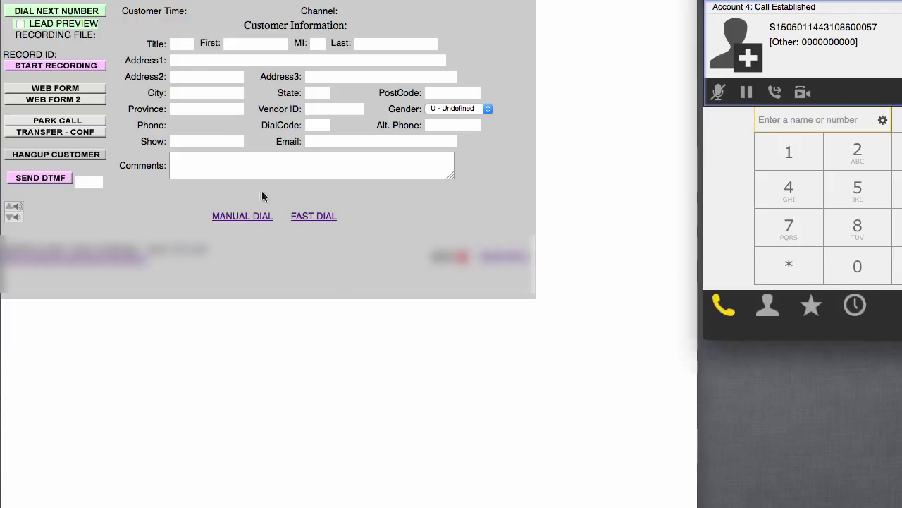
# Switch to the VICIdial agent screen, dial the next number, and open the web form for the connected lead
pyautogui.click(39, 13)
pyautogui.click(38, 13)
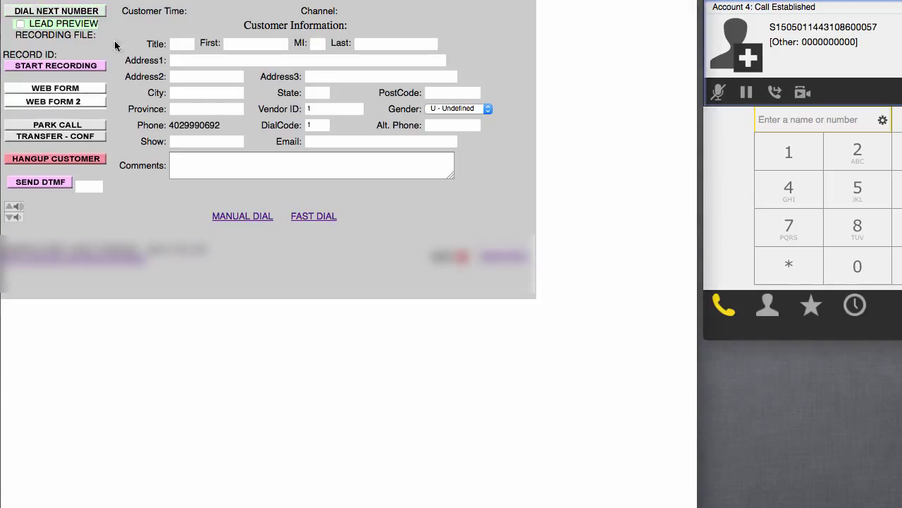
pyautogui.click(77, 91)
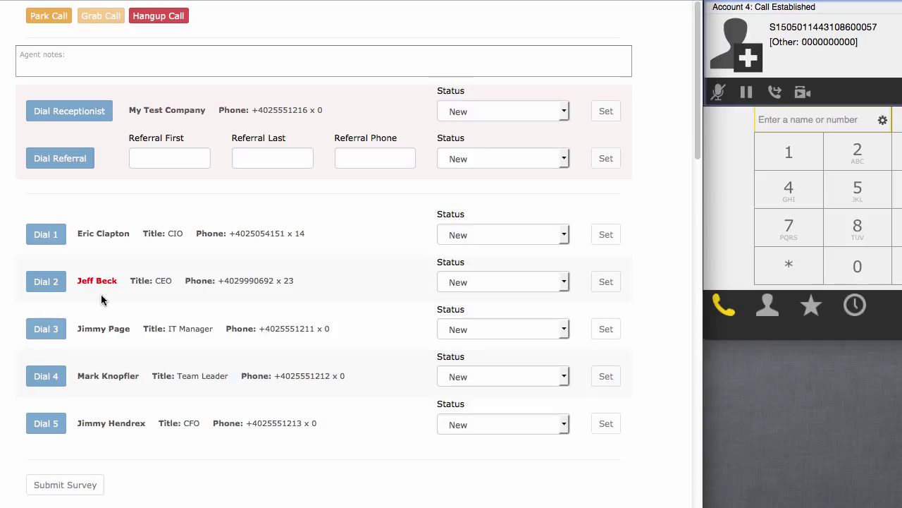
# Park the live call with contact 2 and grab it back from the web form
pyautogui.click(50, 18)
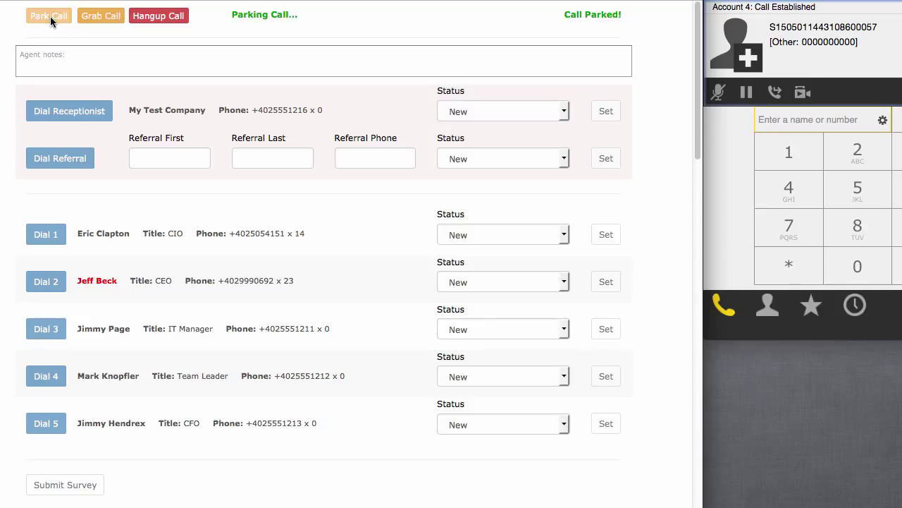
pyautogui.click(87, 17)
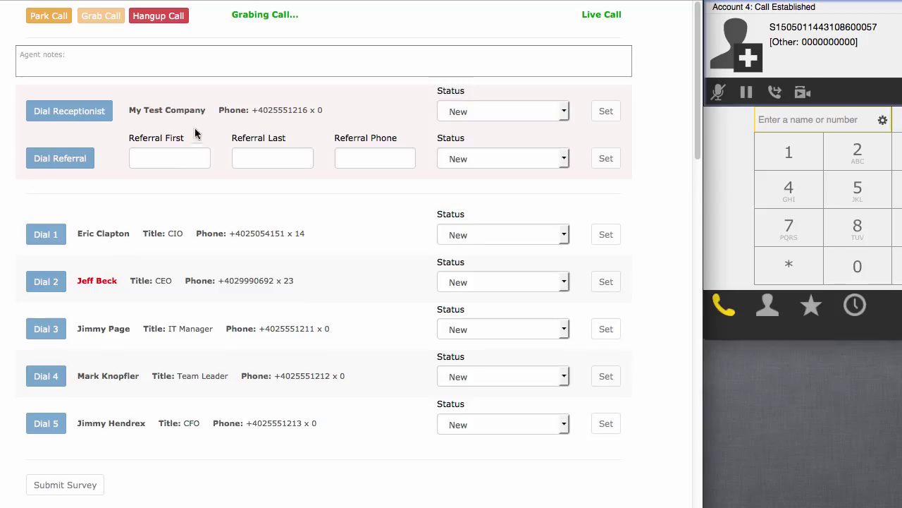
# Hang up the call with contact 2 and set that contact's status to Respondent Stopped Intterview, accepting the confirmation
pyautogui.click(175, 28)
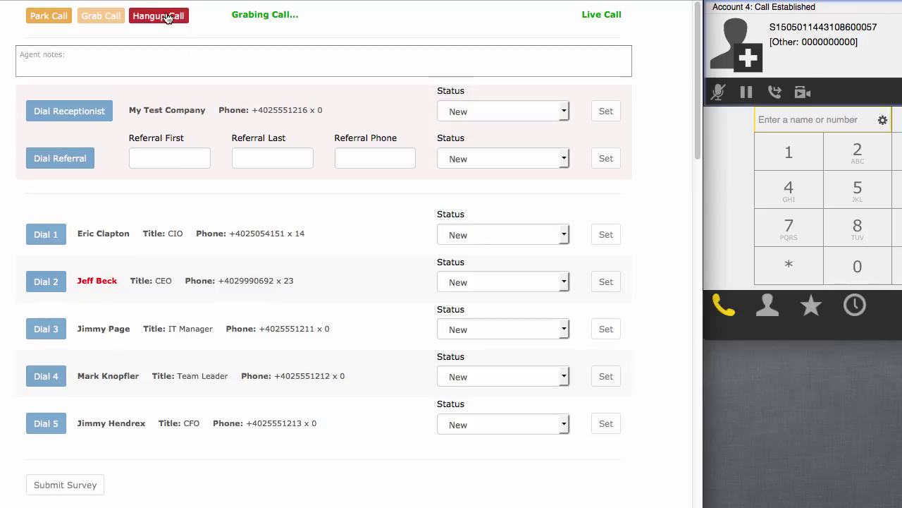
pyautogui.click(562, 285)
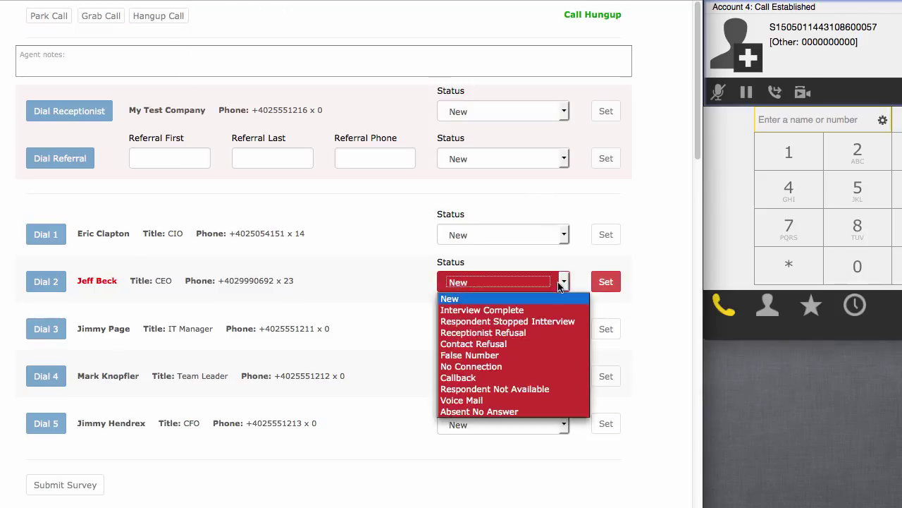
pyautogui.click(556, 322)
pyautogui.click(597, 284)
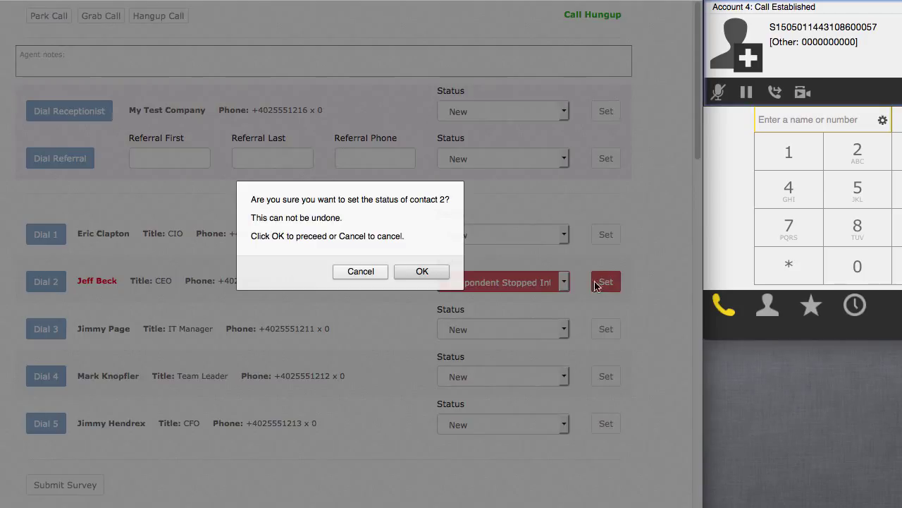
pyautogui.click(443, 274)
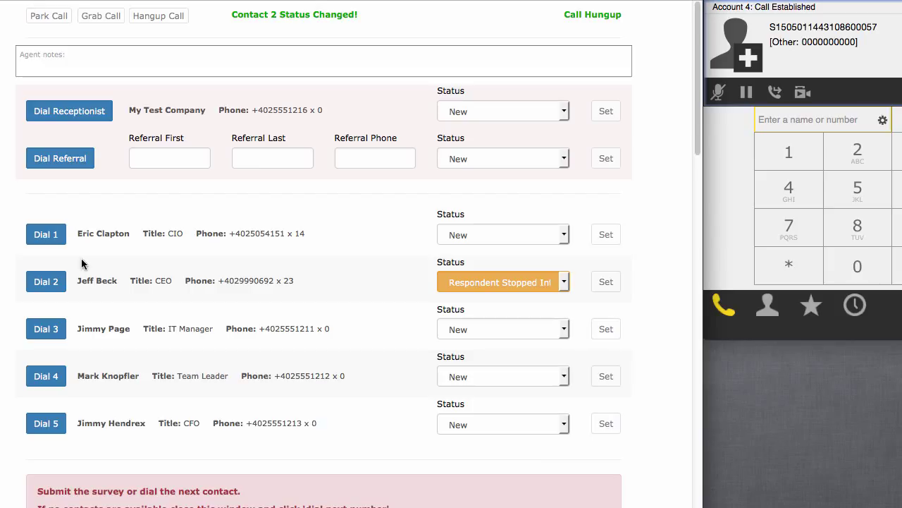
# Dial contact 1, the CIO, and put the live call through a park and grab cycle
pyautogui.click(55, 240)
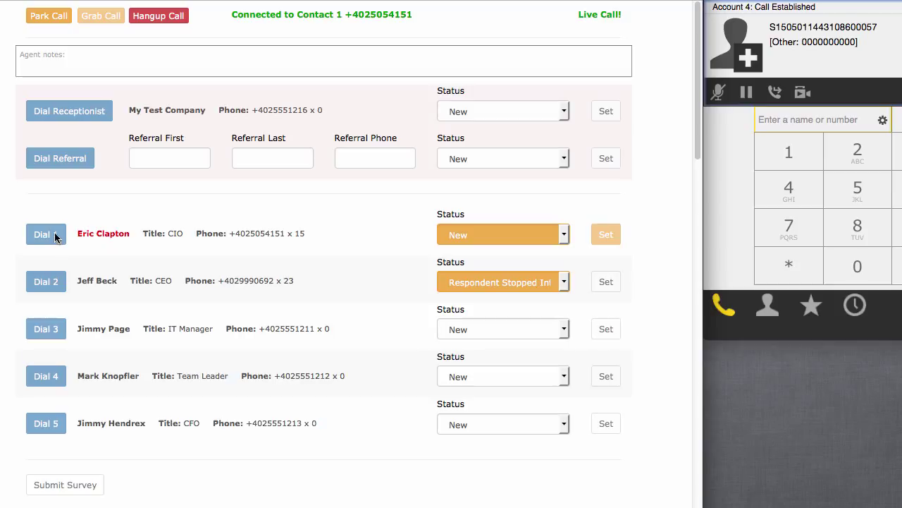
pyautogui.click(56, 18)
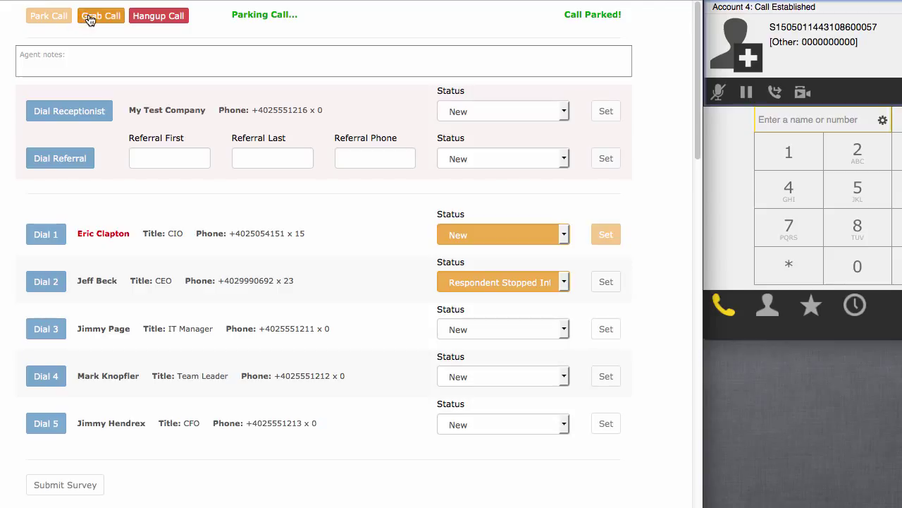
pyautogui.click(90, 20)
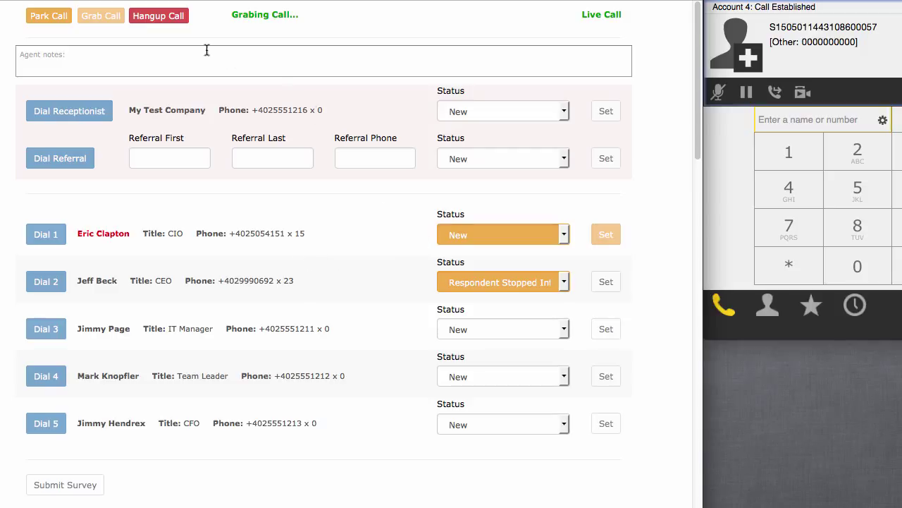
# Hang up the call with contact 1 and set that contact's status to Interview Complete, accepting the confirmation
pyautogui.click(171, 23)
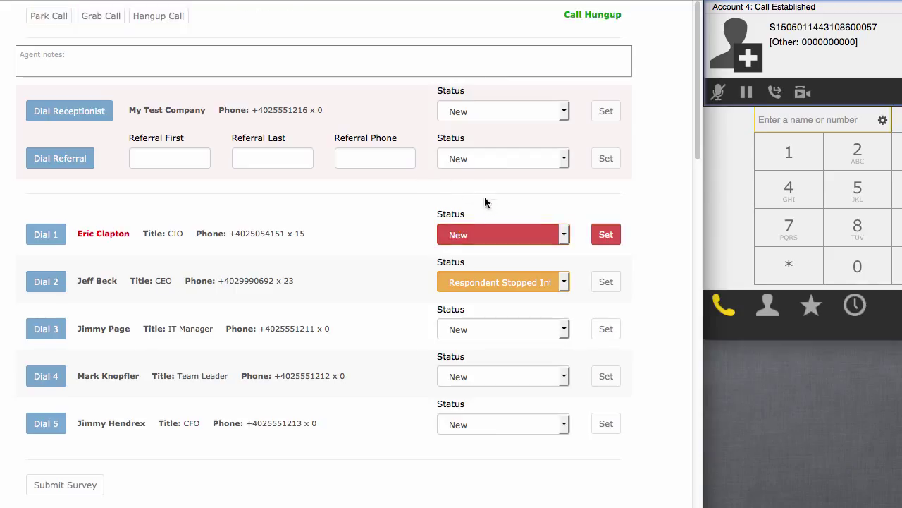
pyautogui.click(513, 232)
pyautogui.click(520, 262)
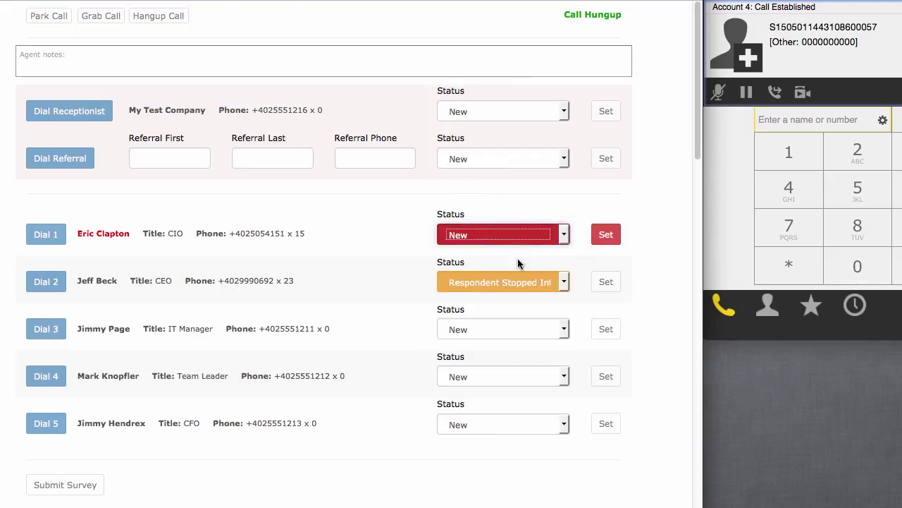
pyautogui.click(603, 234)
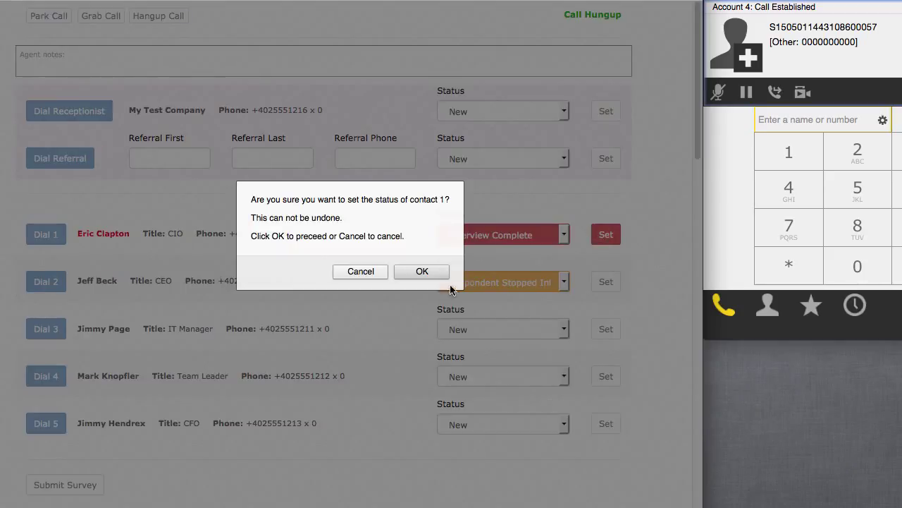
pyautogui.click(434, 276)
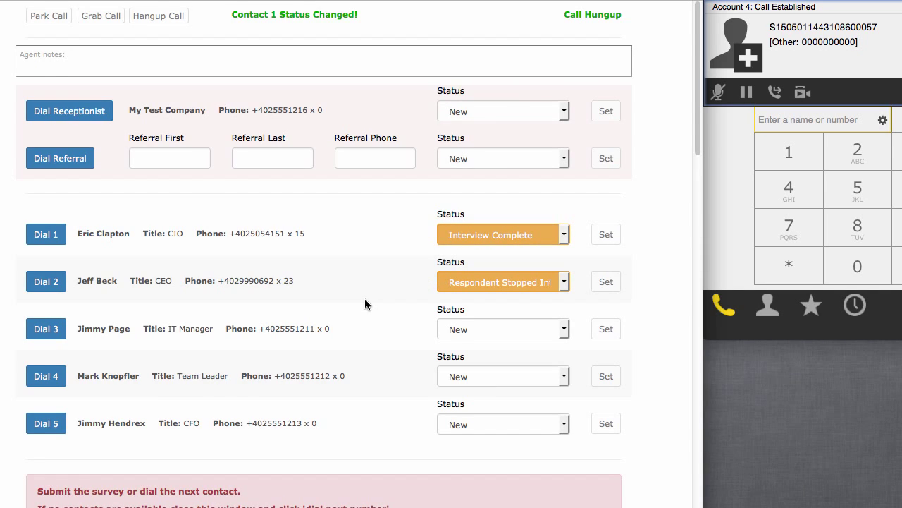
pyautogui.scroll(-2, 362, 303)
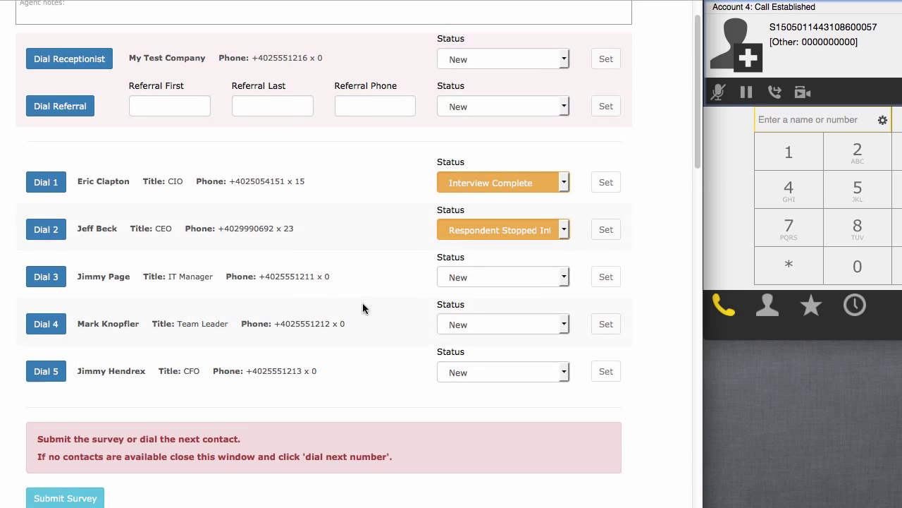
pyautogui.scroll(2, 363, 304)
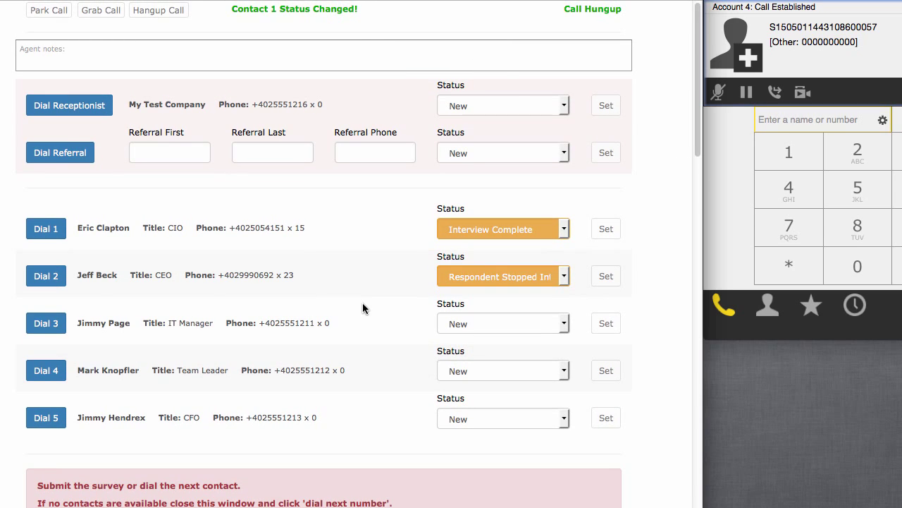